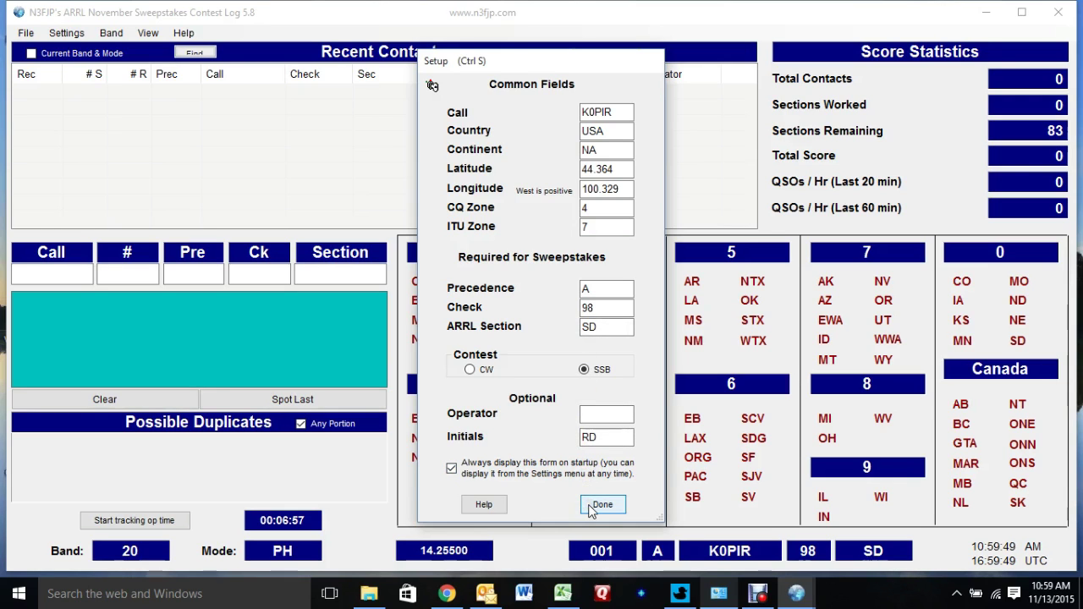
- Save the station details, then enable permanent log backups on close and every 15 minutes
click(590, 506)
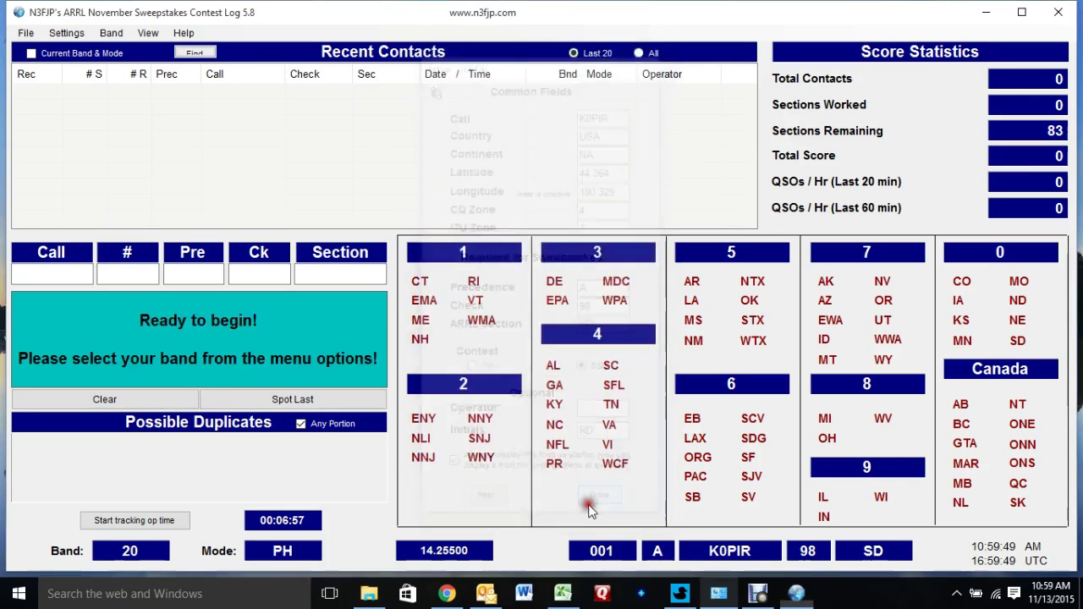
click(27, 33)
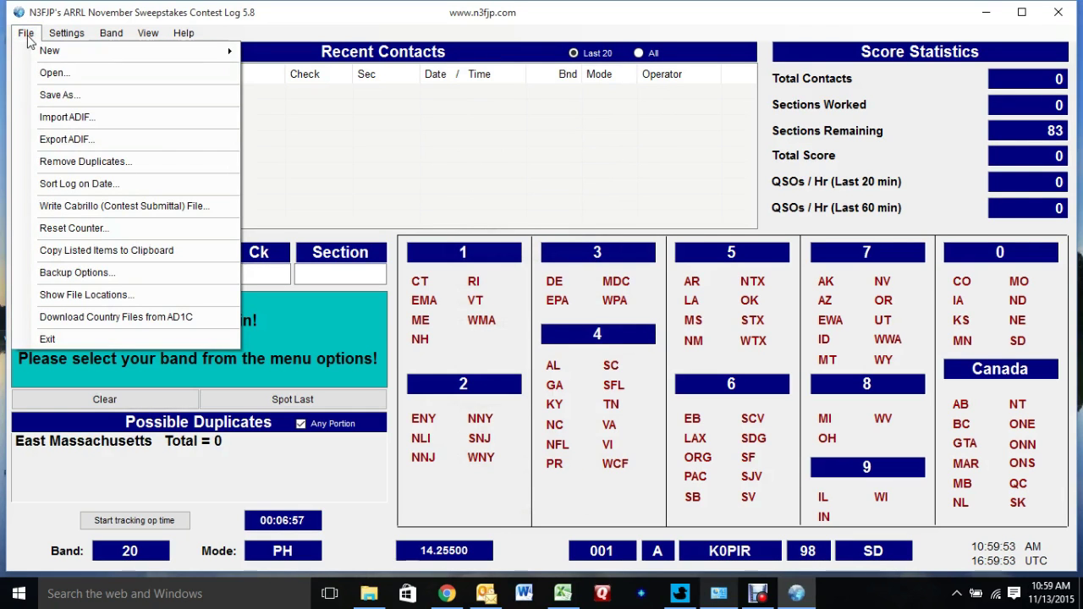
click(44, 272)
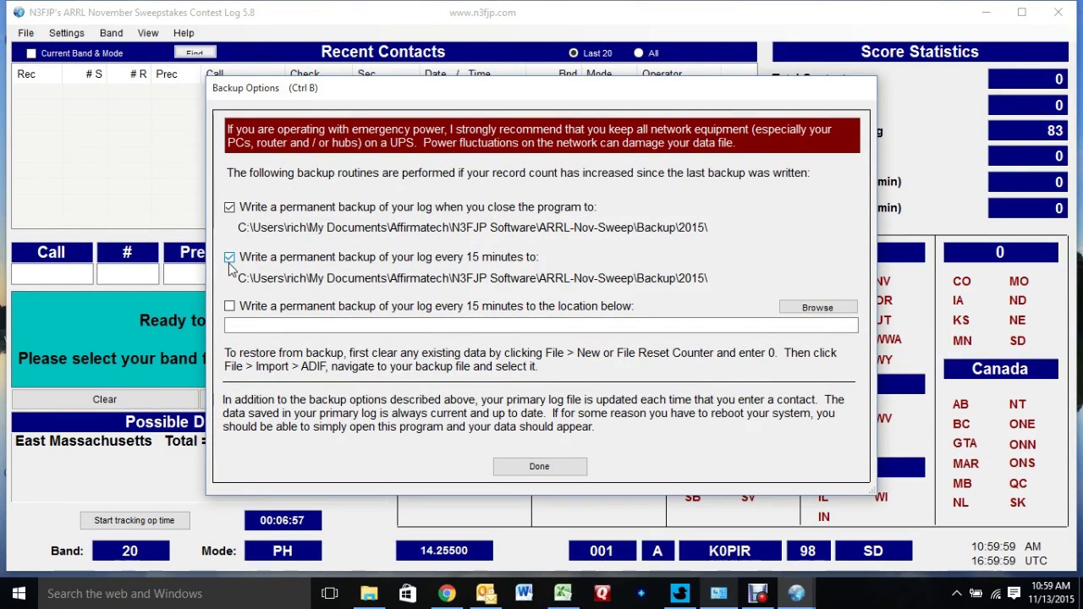
click(539, 467)
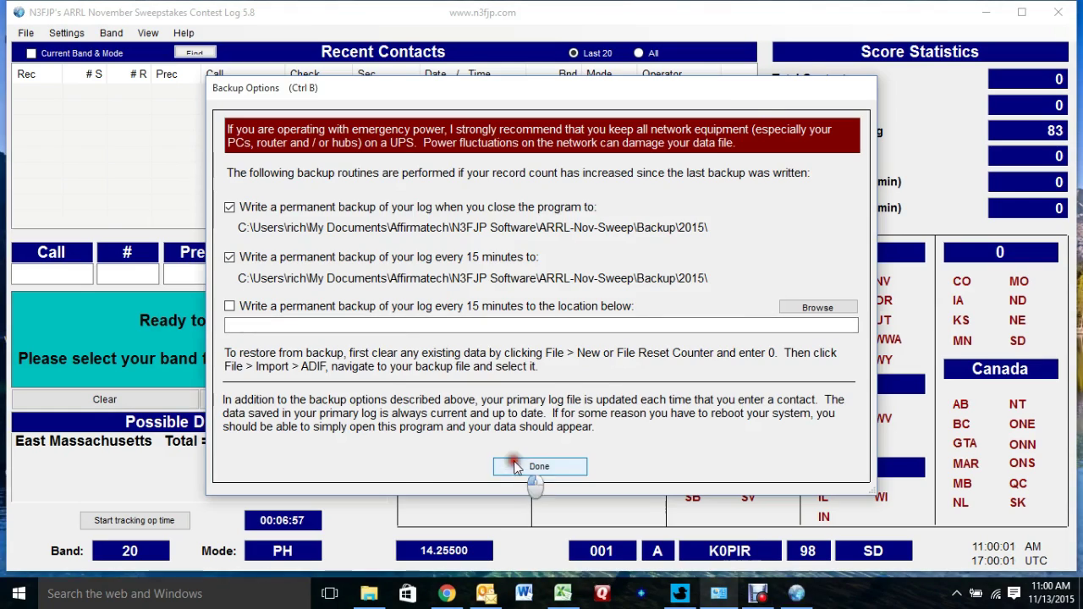
- Configure Icom rig control on COM3, 19.2 baud, RTS power, polling 14.25500 SSB
click(67, 33)
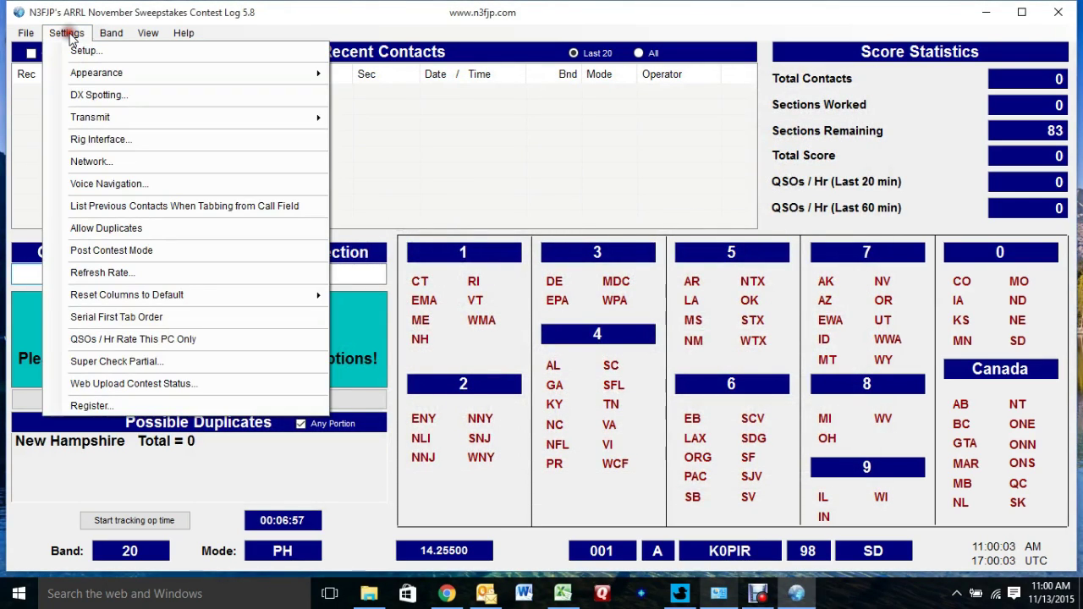
click(74, 138)
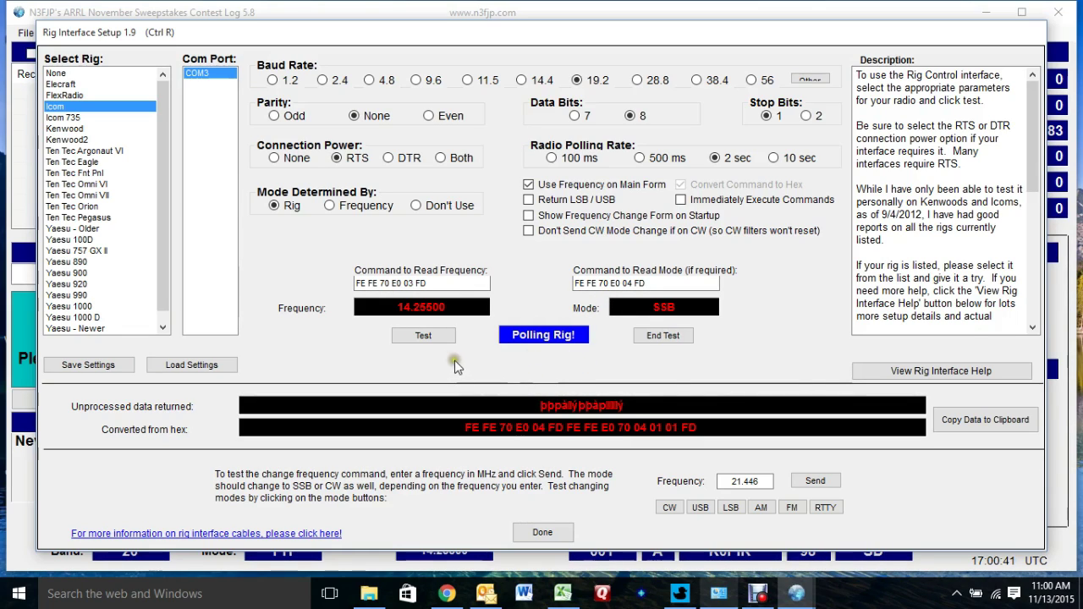
click(543, 532)
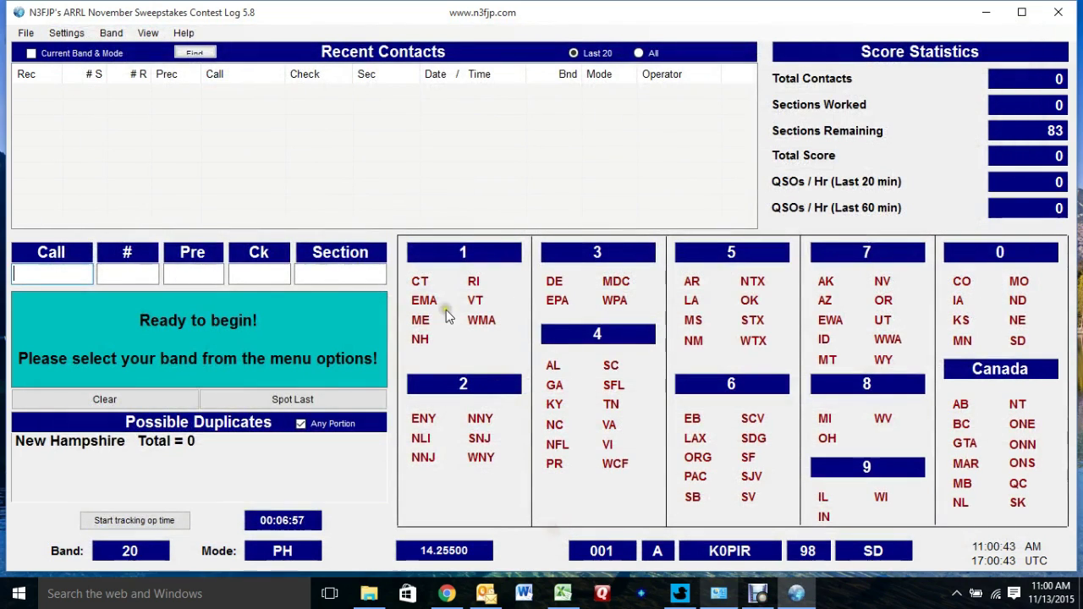
- Open Phone Setup and check the voice file paths assigned to F1, F2, F4 and F8
click(67, 33)
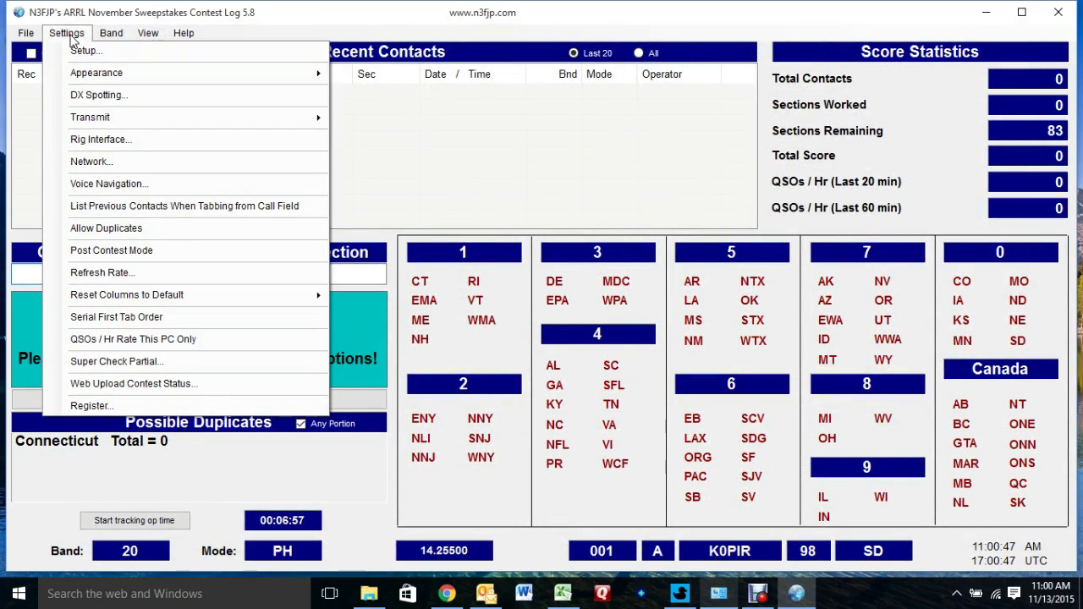
mouse_move(84, 116)
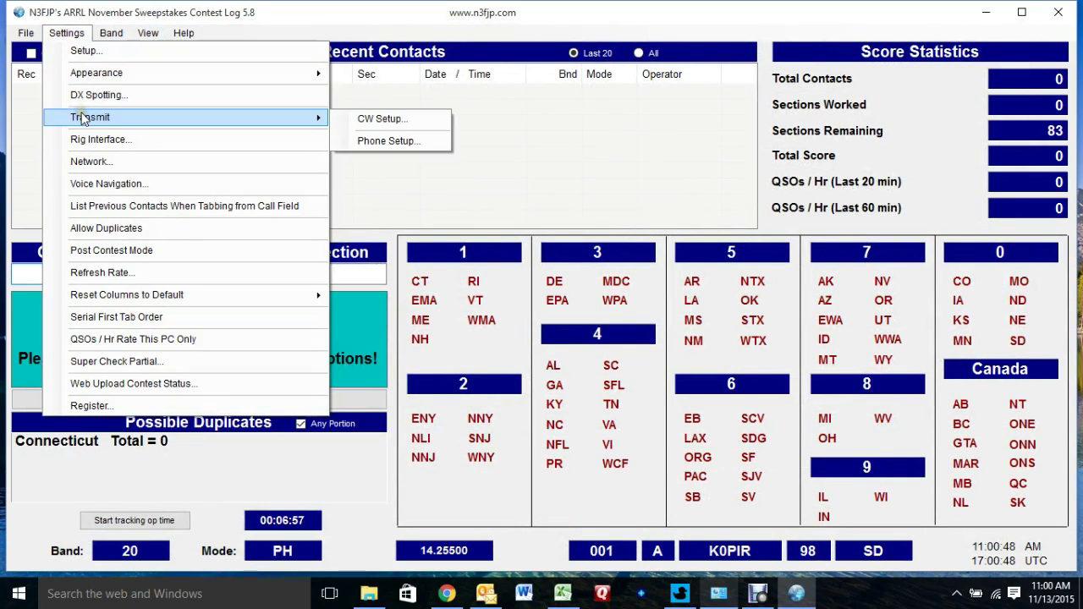
click(389, 141)
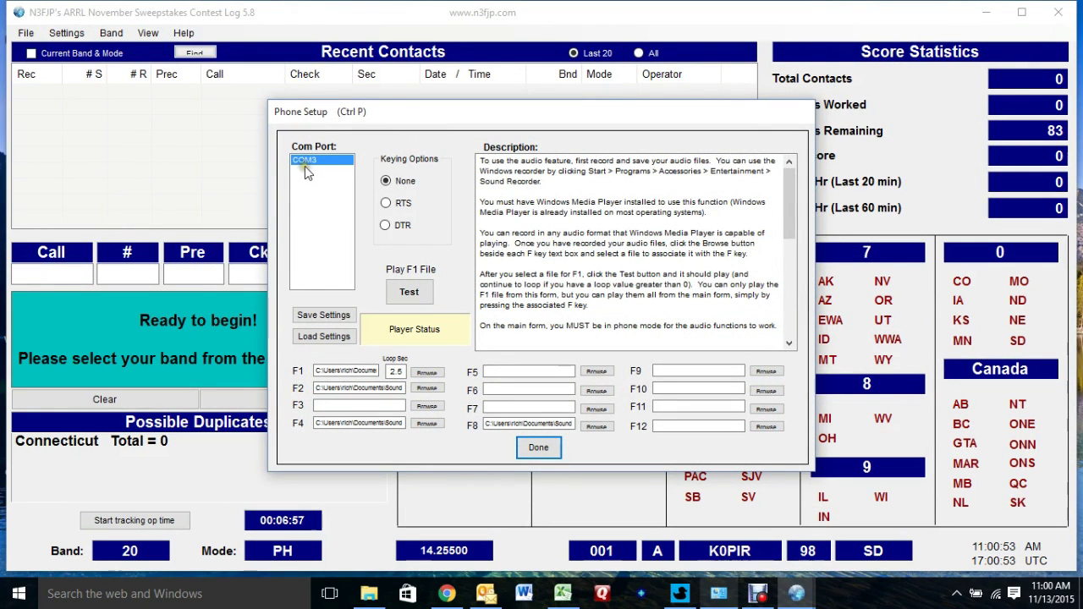
click(328, 167)
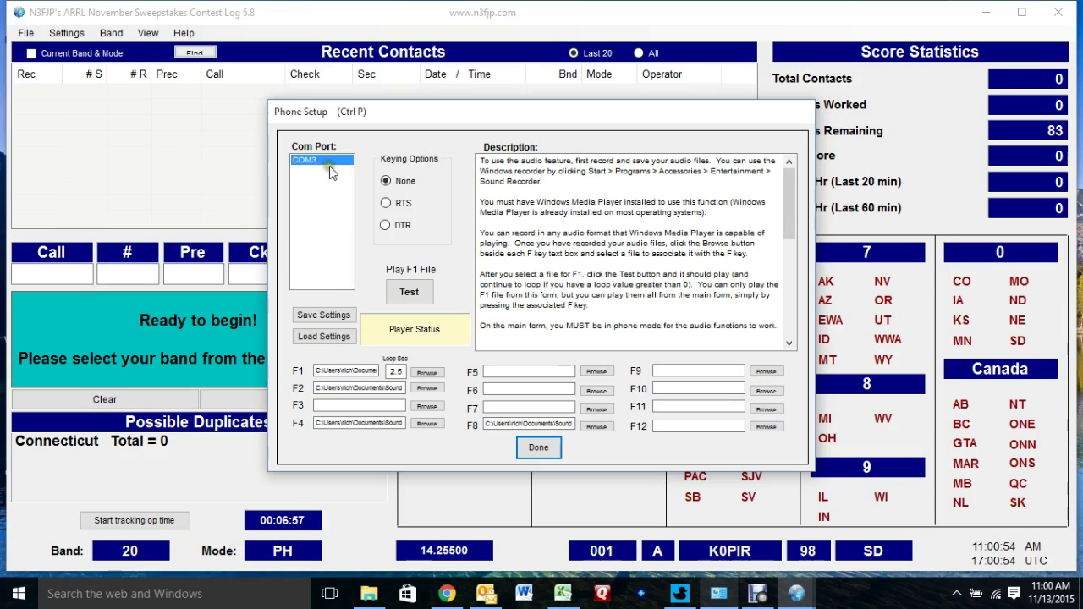
click(393, 388)
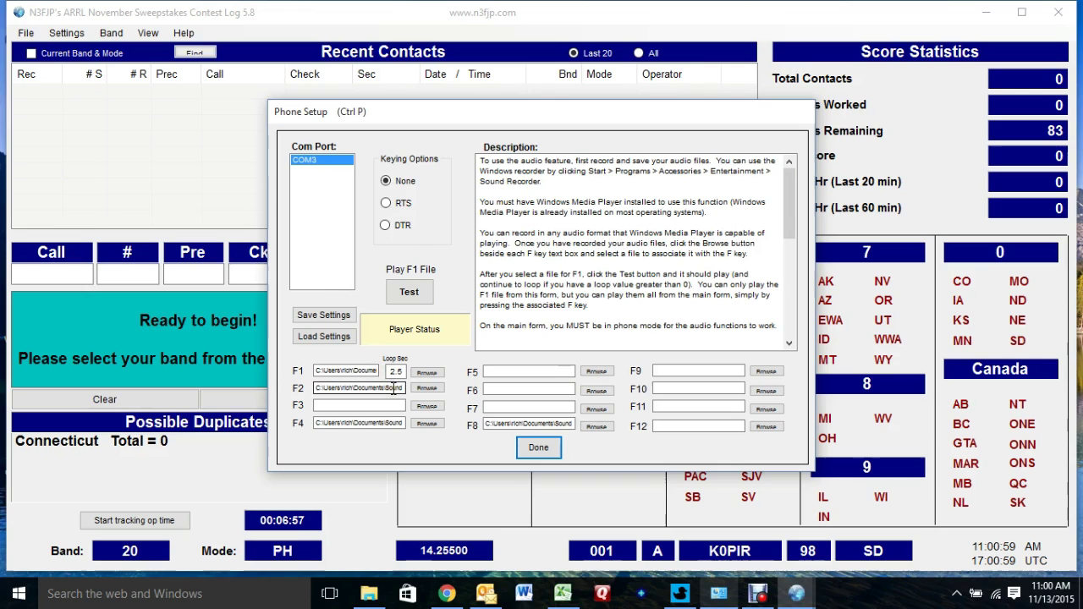
- Launch Voice Recorder via a search for 'voice' and record a new 6-second clip
click(178, 594)
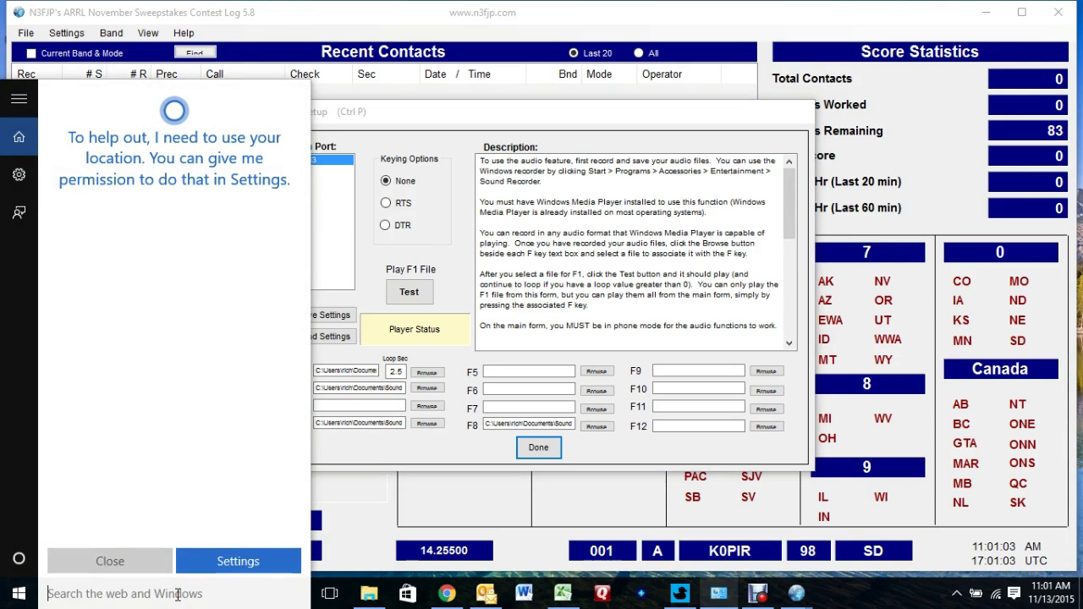
text(voice)
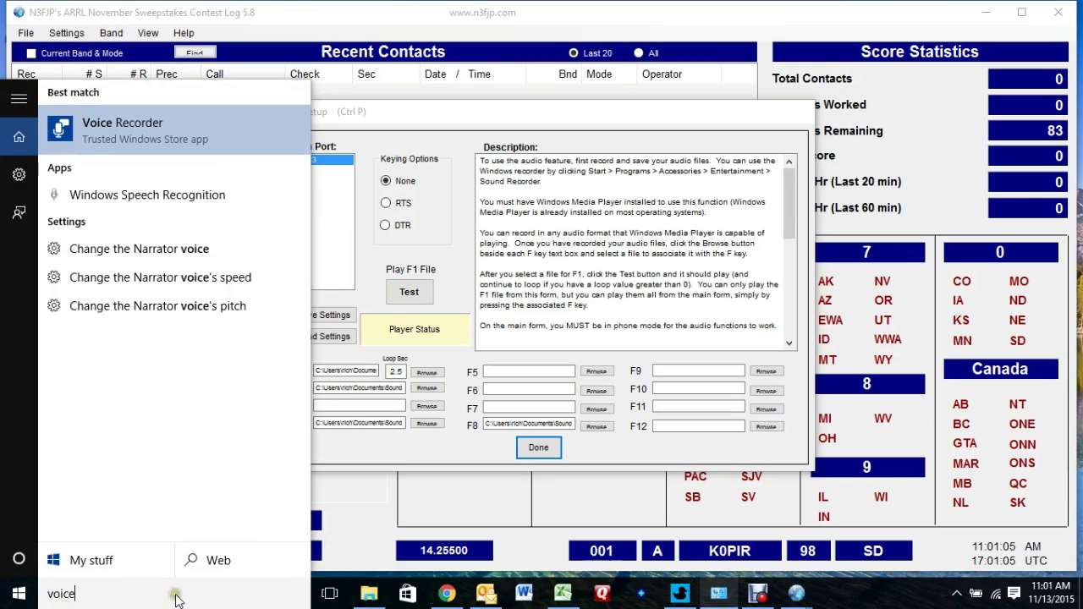
click(199, 136)
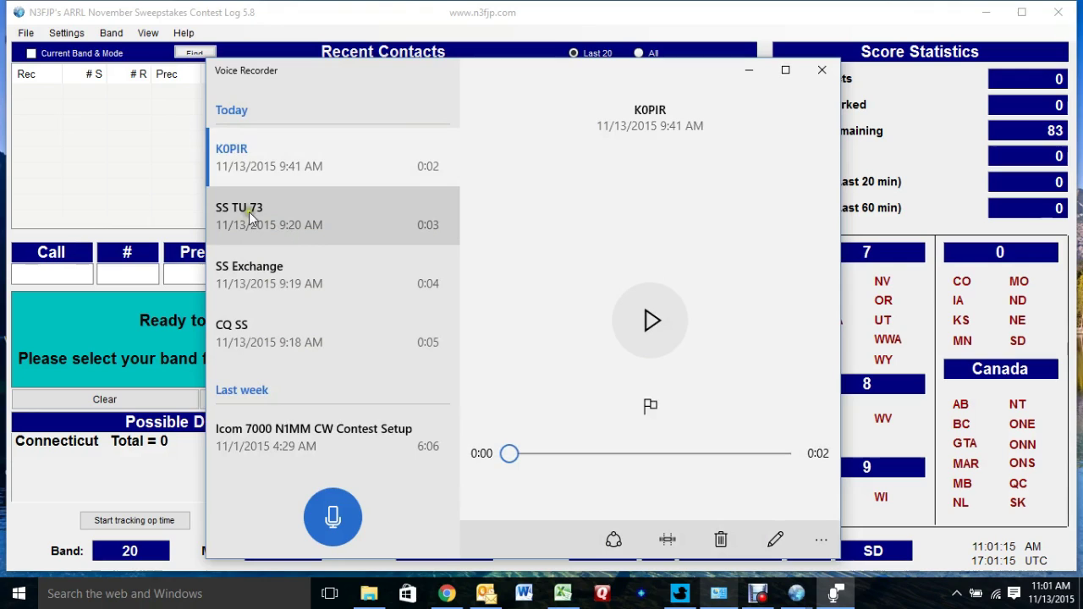
click(242, 162)
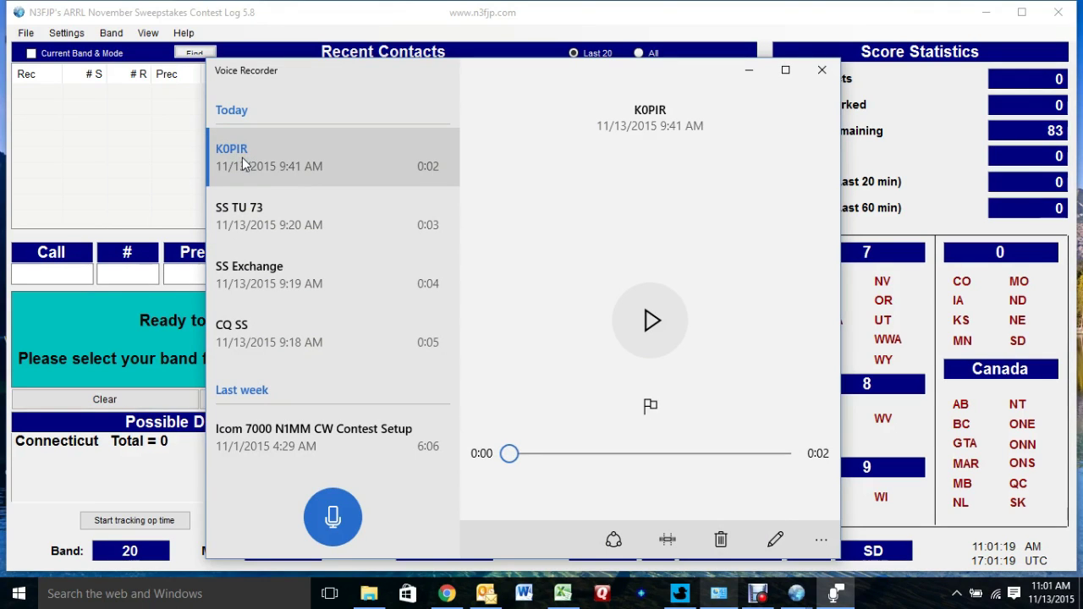
click(332, 521)
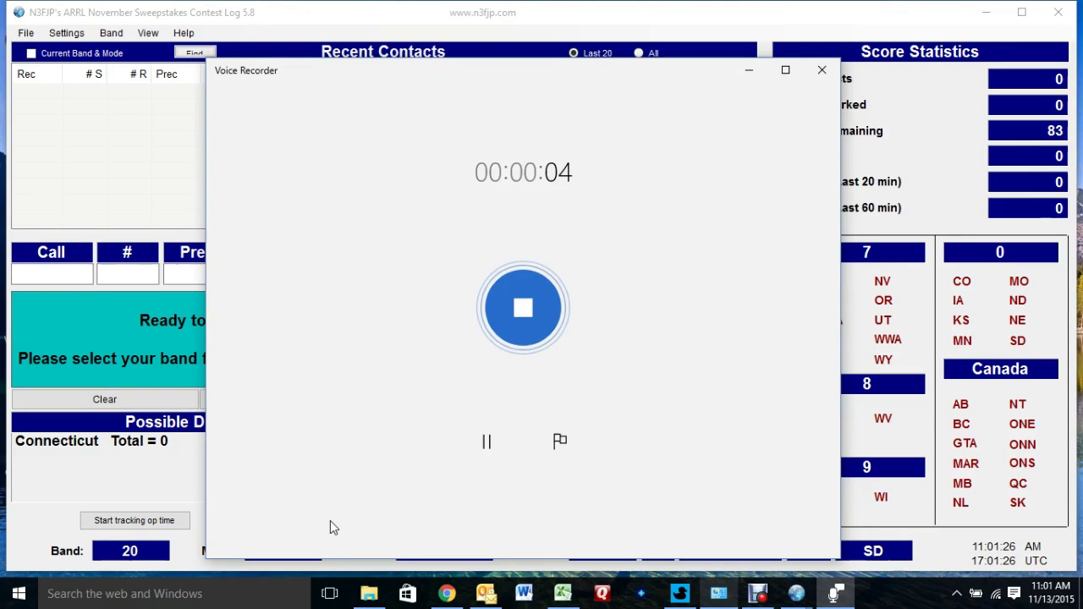
click(494, 341)
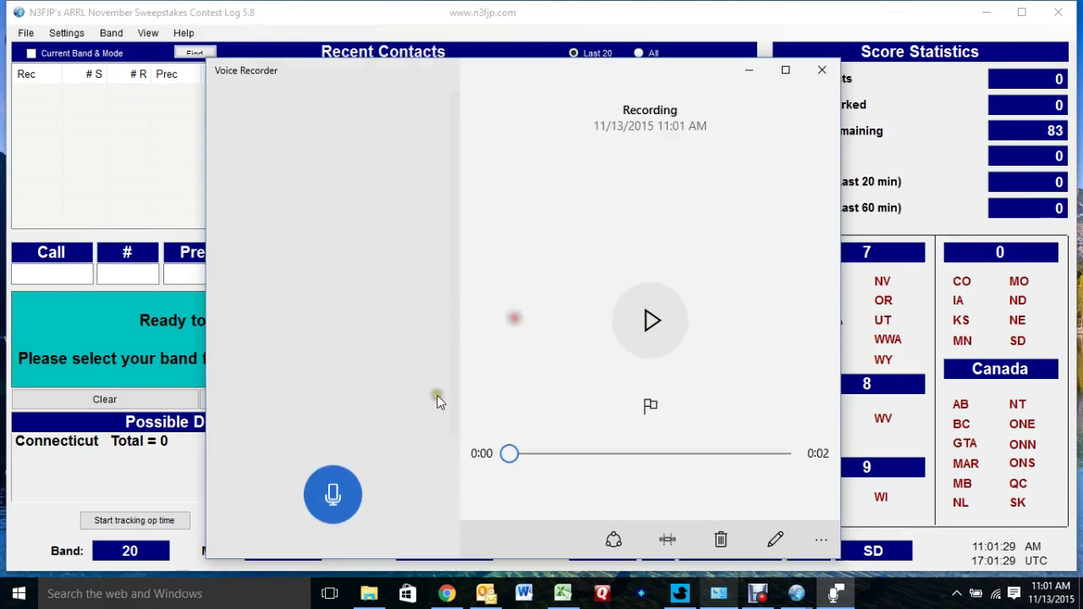
- Play back the new 6-second test recording, then delete it
click(649, 320)
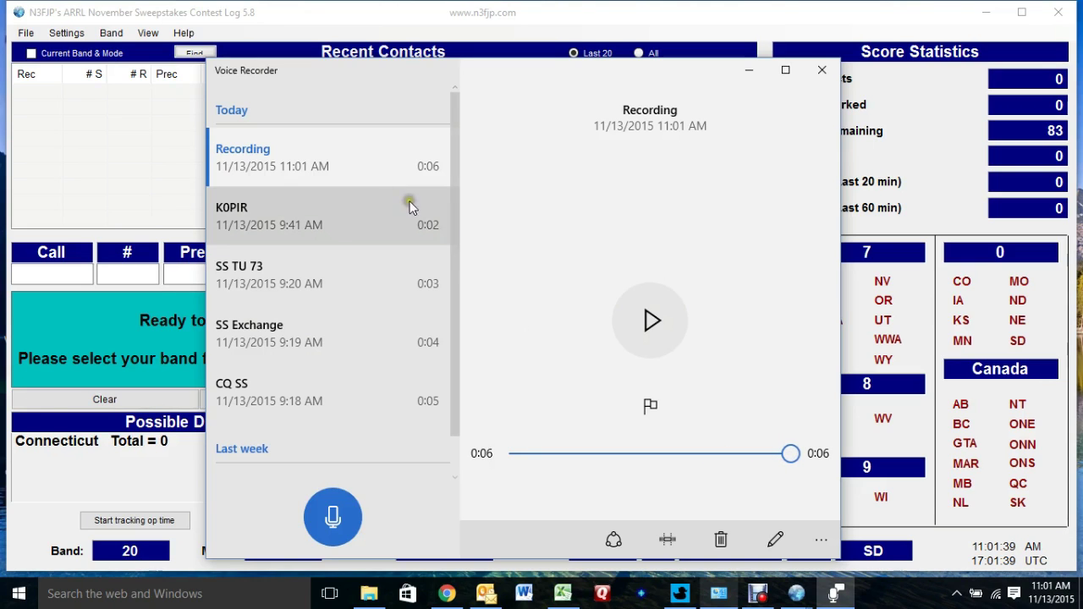
right_click(373, 165)
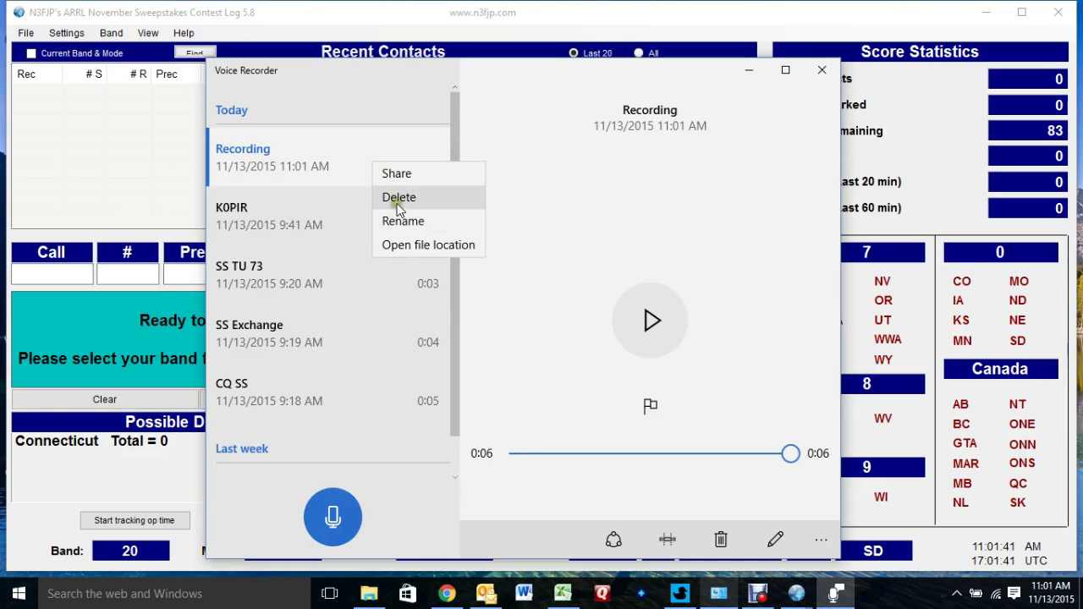
click(396, 194)
click(648, 343)
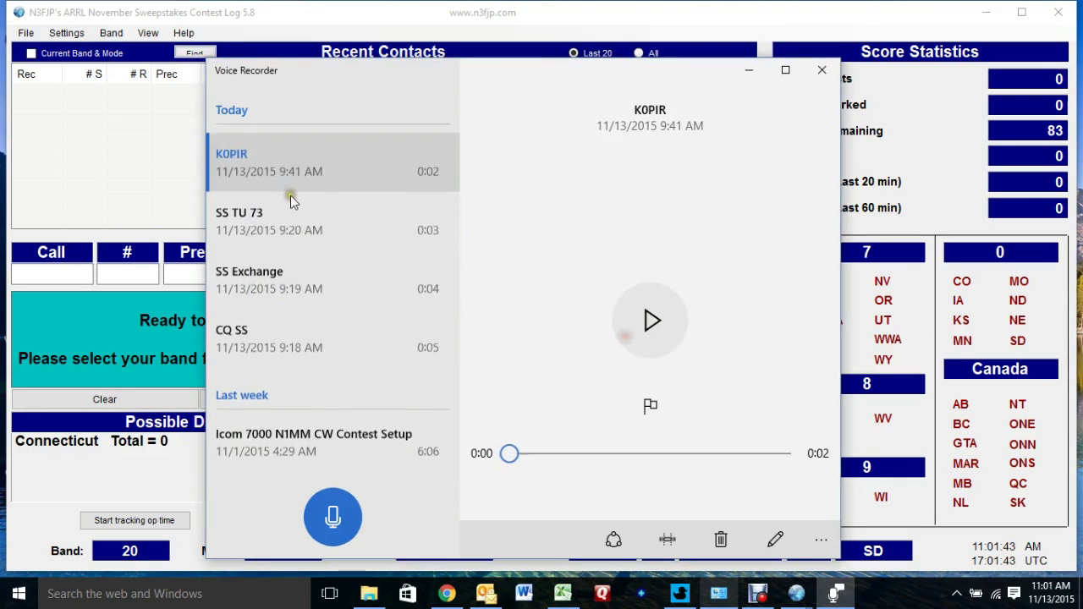
right_click(245, 336)
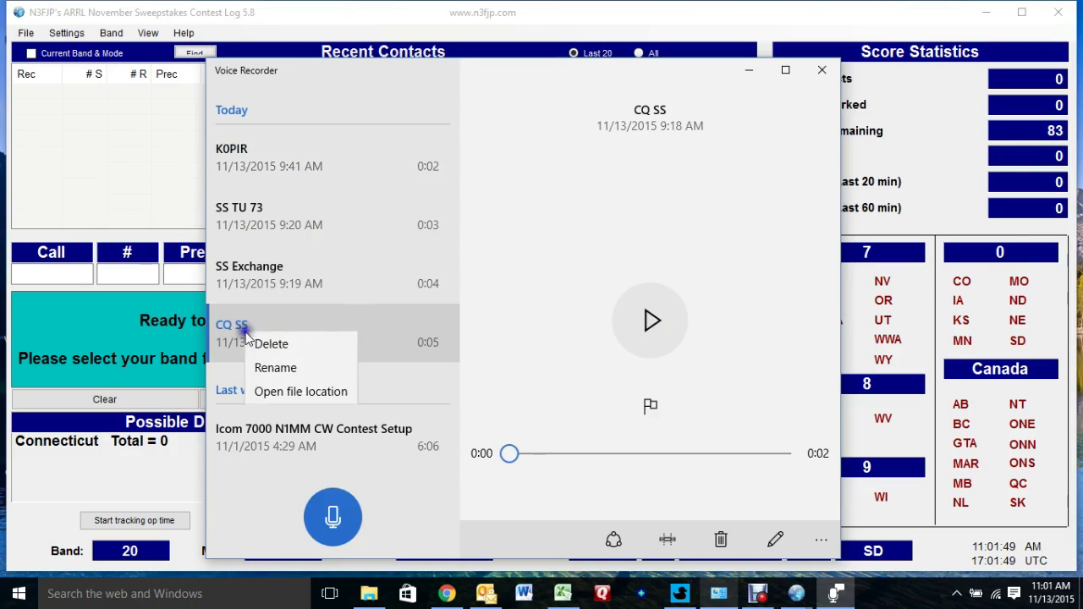
- Show CQ SS.m4a in its Sound recordings folder, then close Explorer and Voice Recorder
click(265, 413)
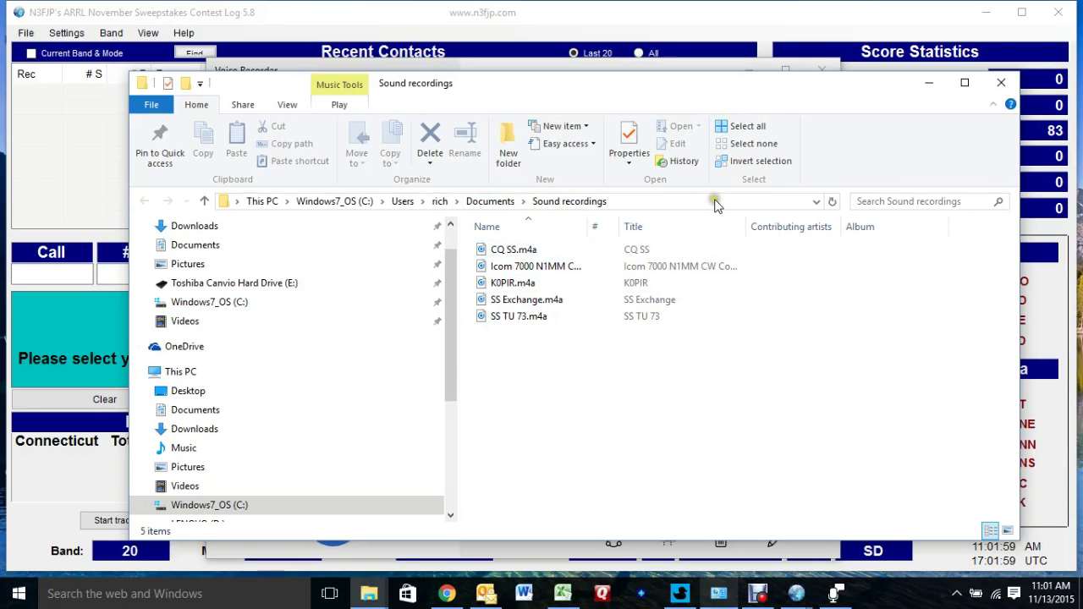
click(1000, 82)
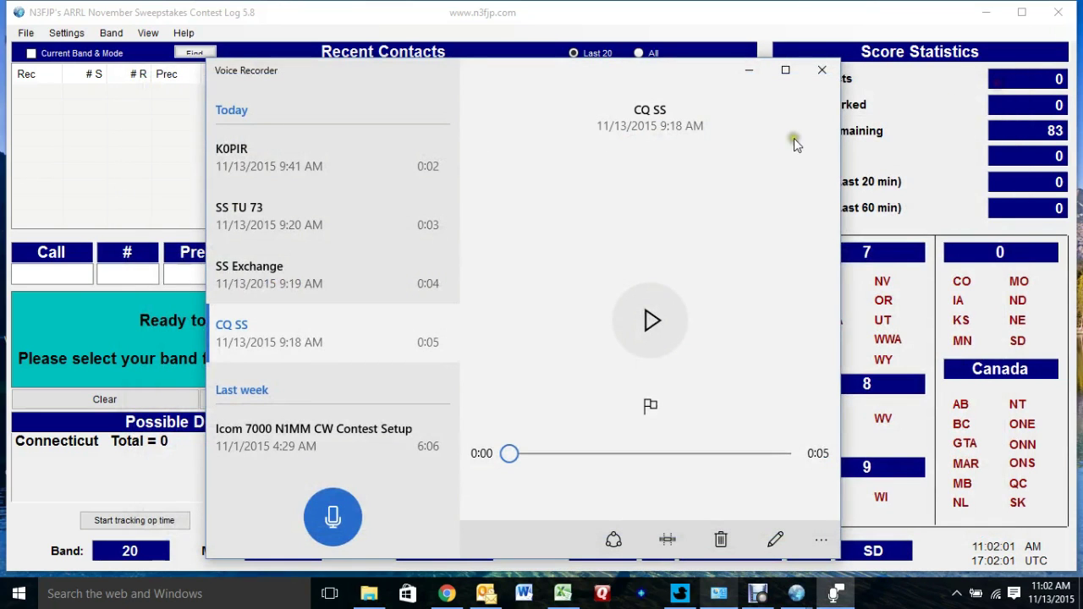
click(821, 70)
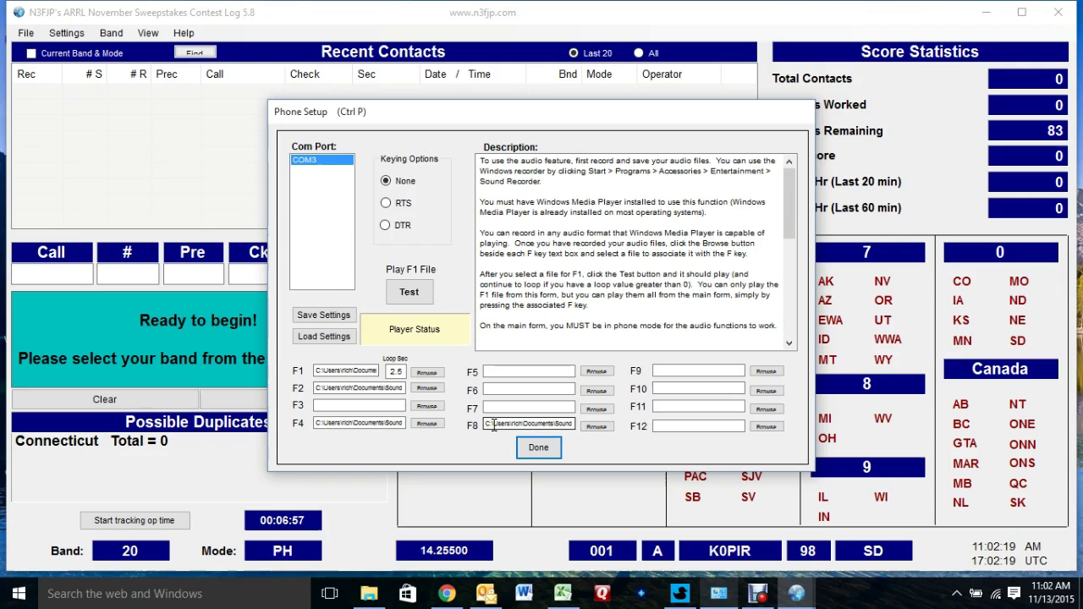
- Test-play the CQ SS file on F1, stop it, and close Phone Setup
click(408, 293)
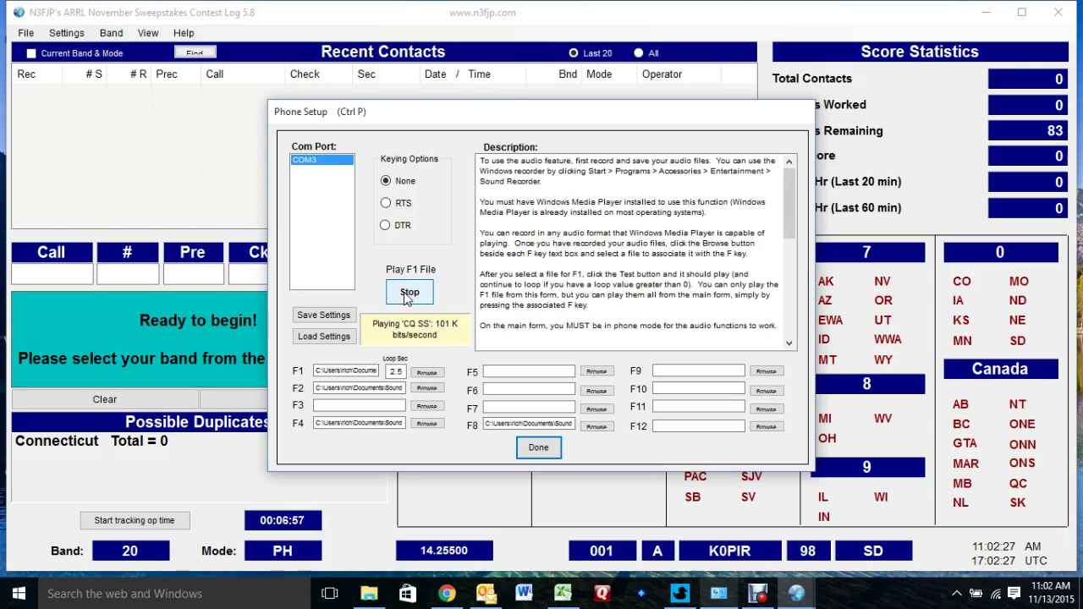
click(407, 296)
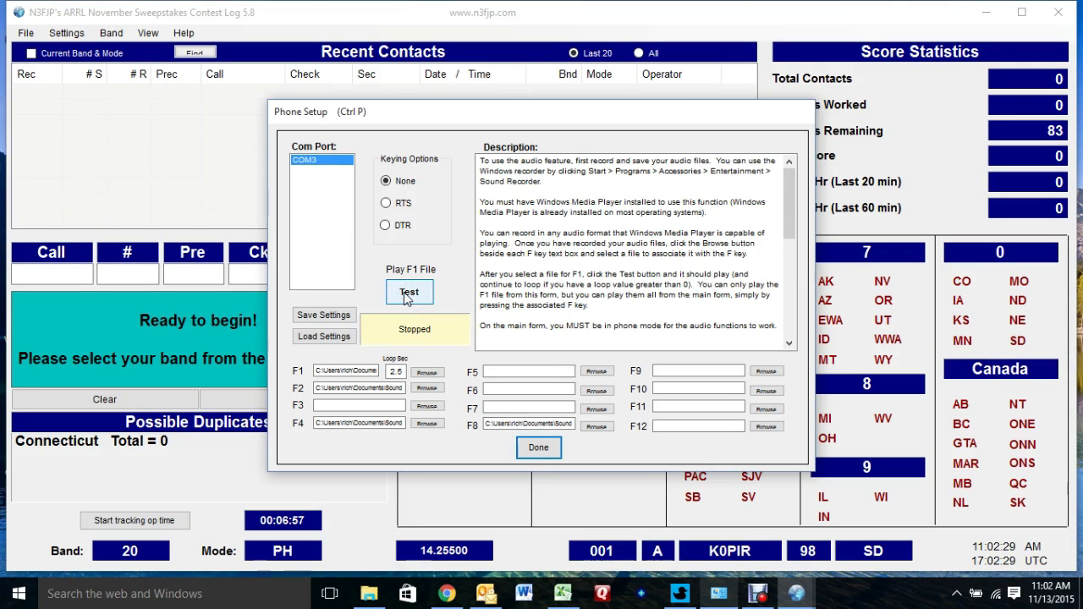
click(537, 450)
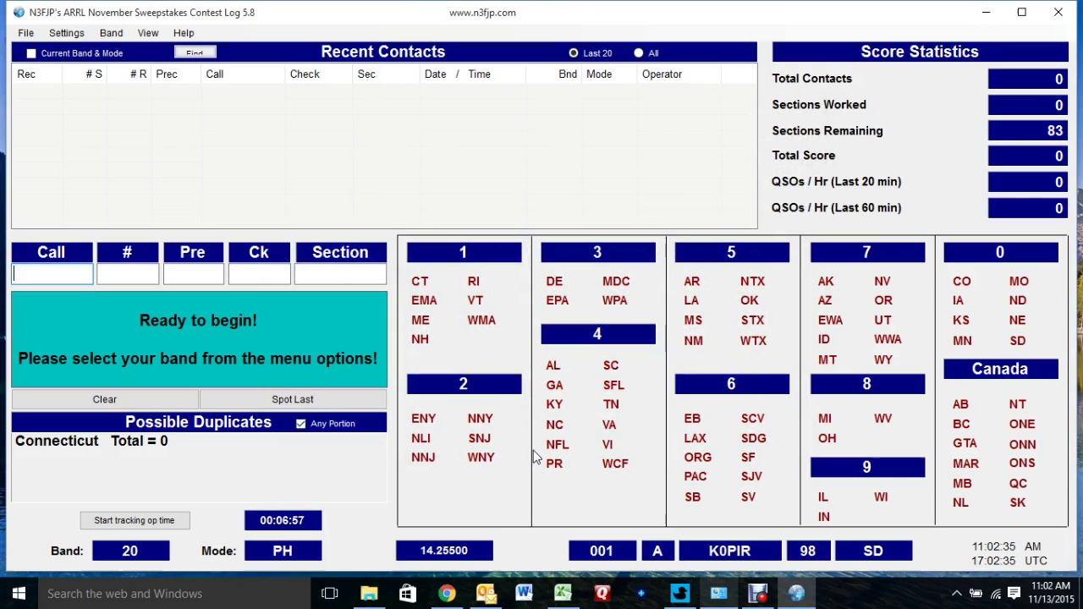
- Set the USB Audio CODEC speakers as the default playback device and apply
click(956, 593)
right_click(973, 539)
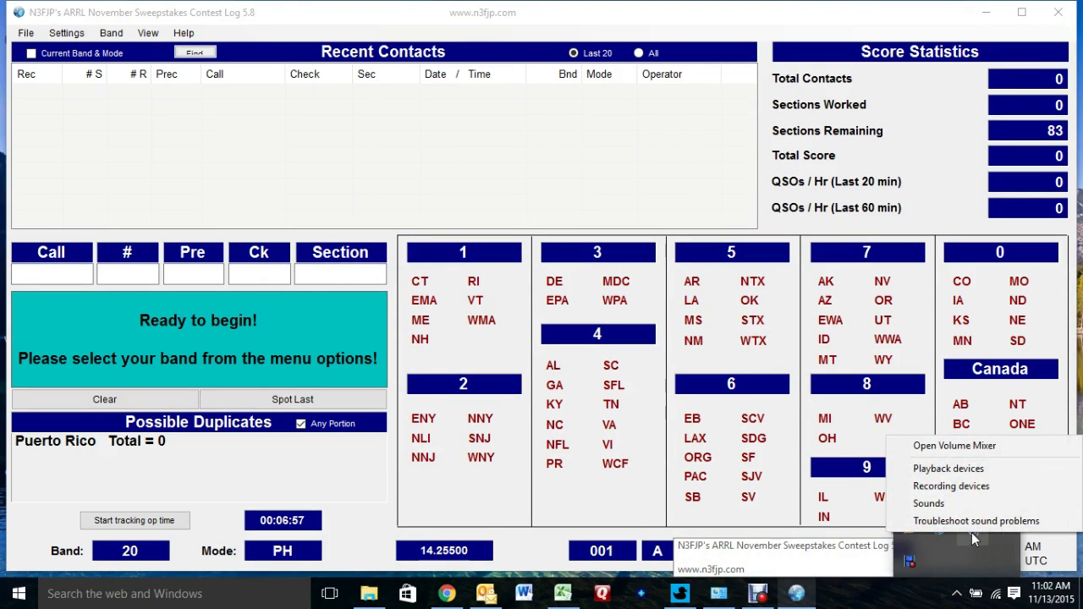
click(963, 472)
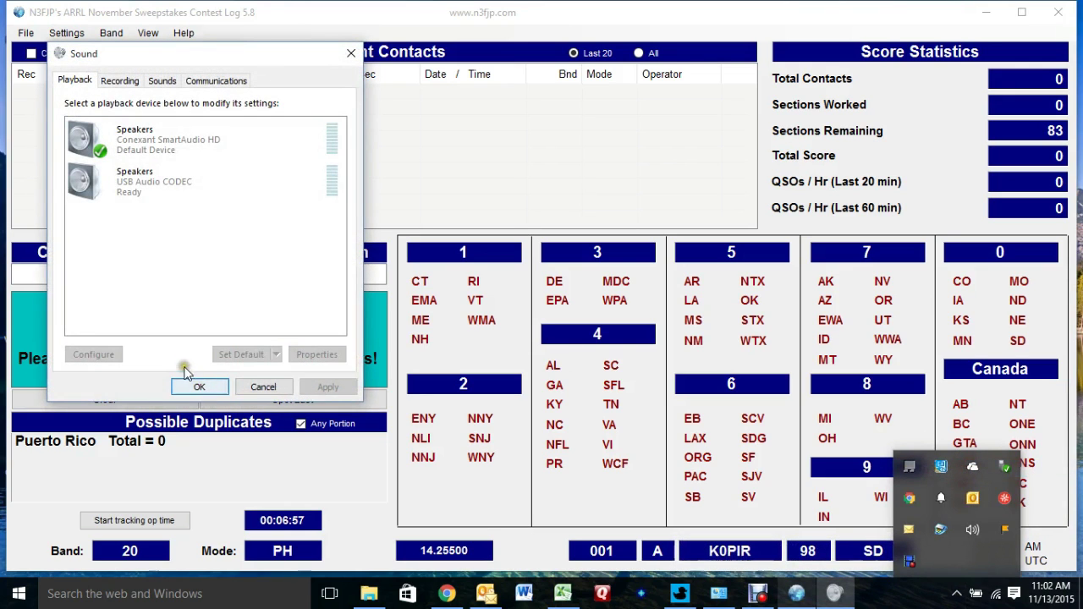
click(132, 186)
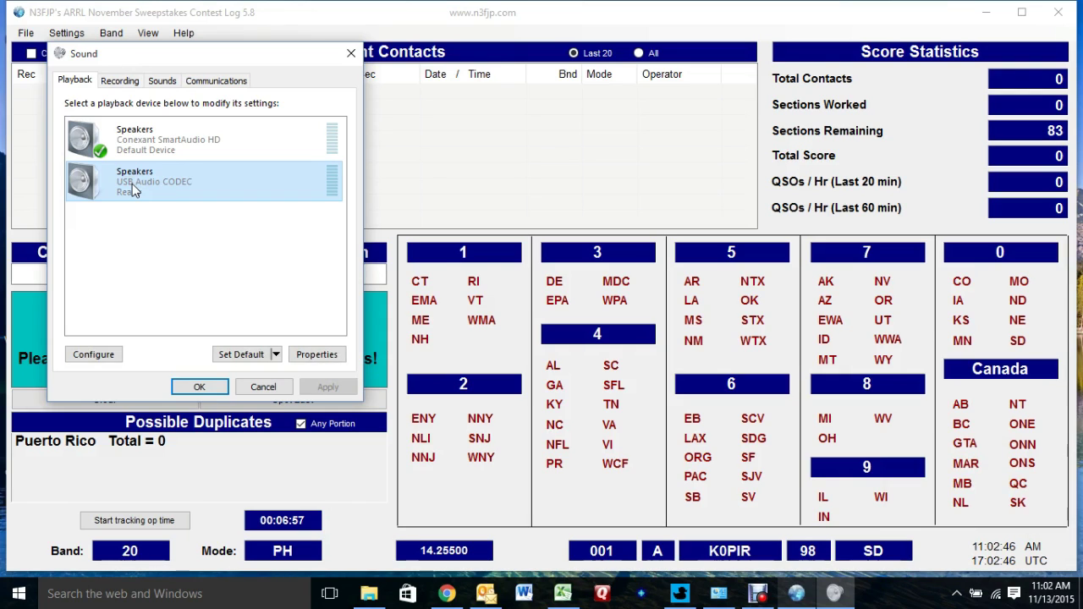
click(227, 354)
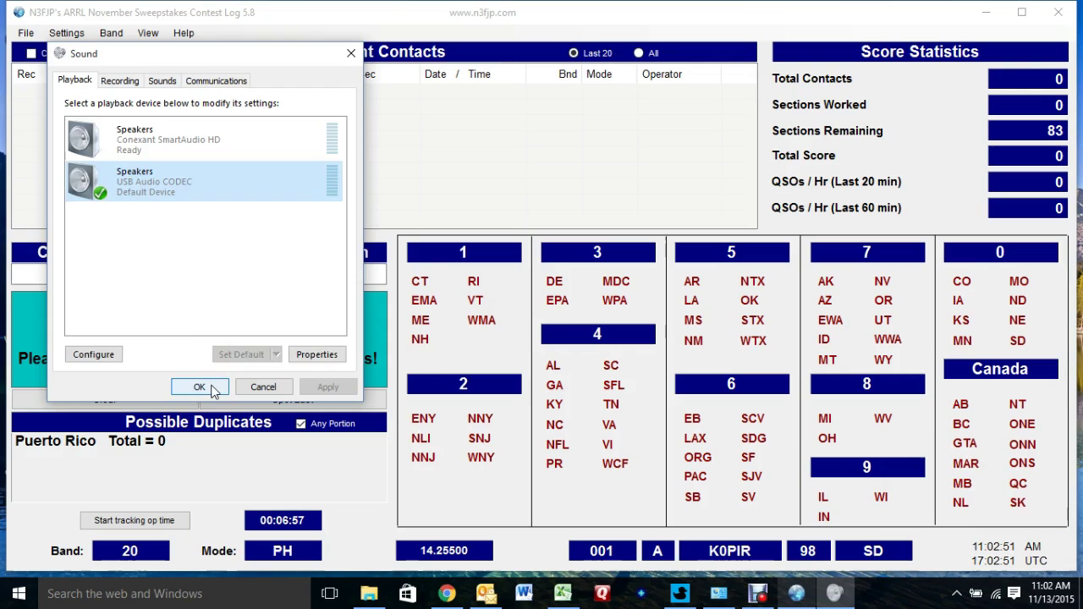
click(211, 387)
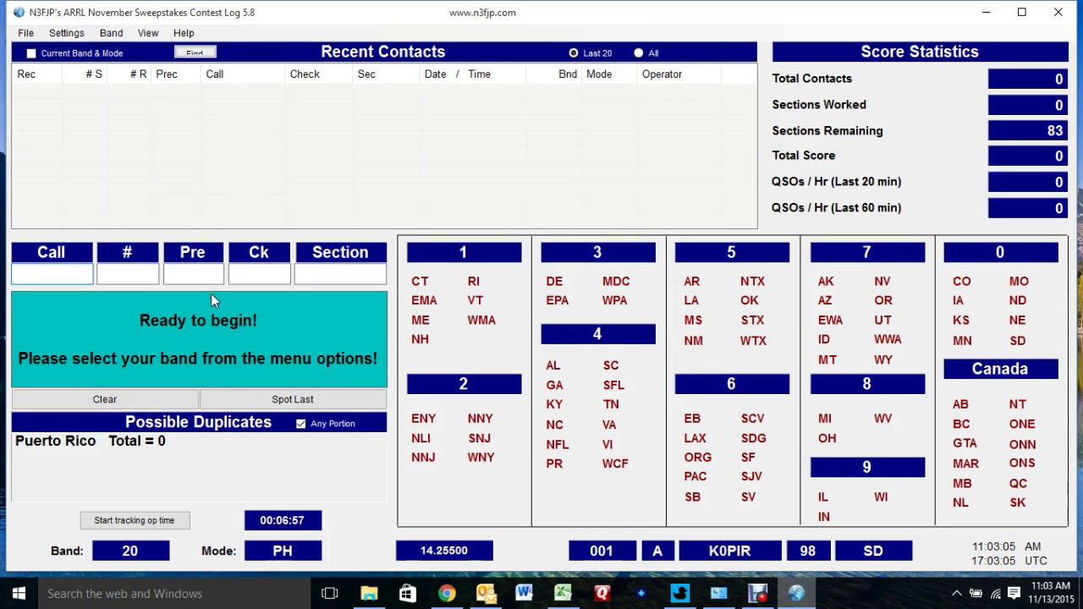
- Press F1 in the main log to loop the CQ SS voice message
key(F1)
key(F1)
key(F1)
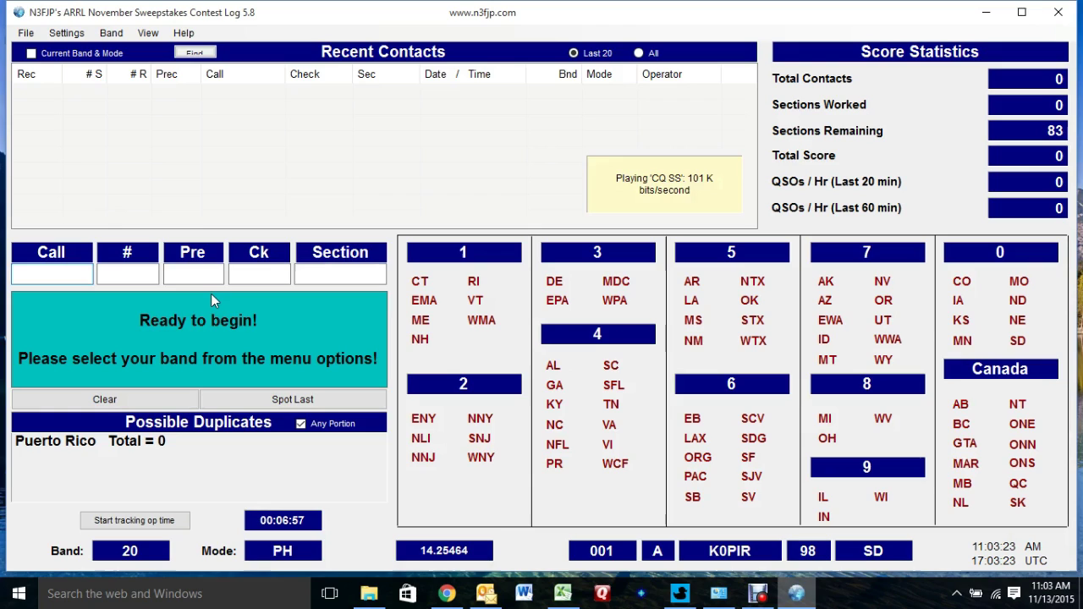